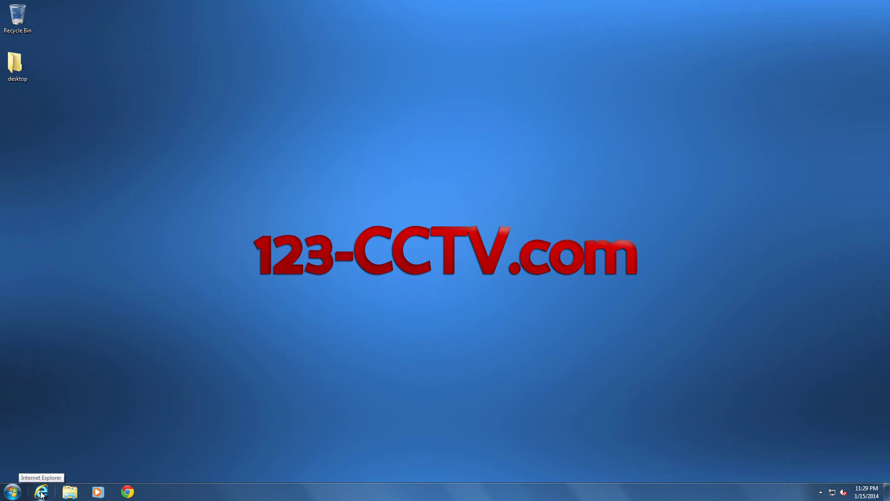
pyautogui.click(41, 492)
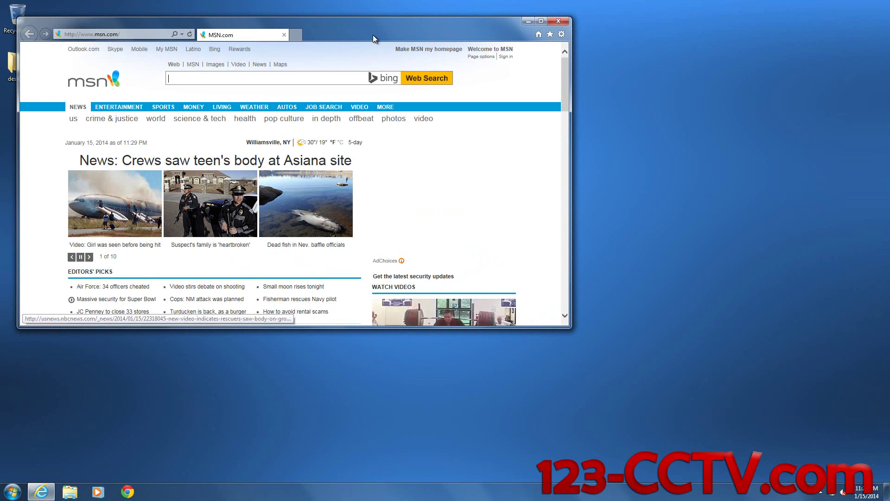
pyautogui.doubleClick(373, 35)
pyautogui.click(210, 18)
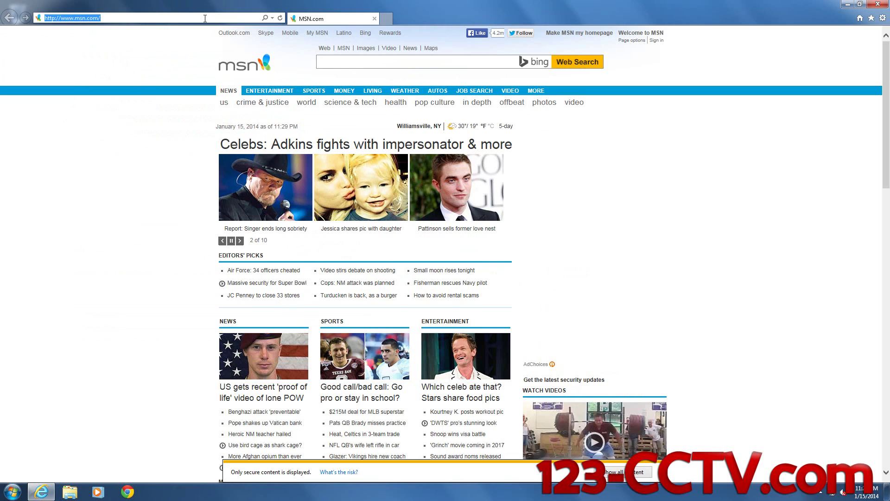
pyautogui.write('demodvr122.no-ip.biz:8080/')
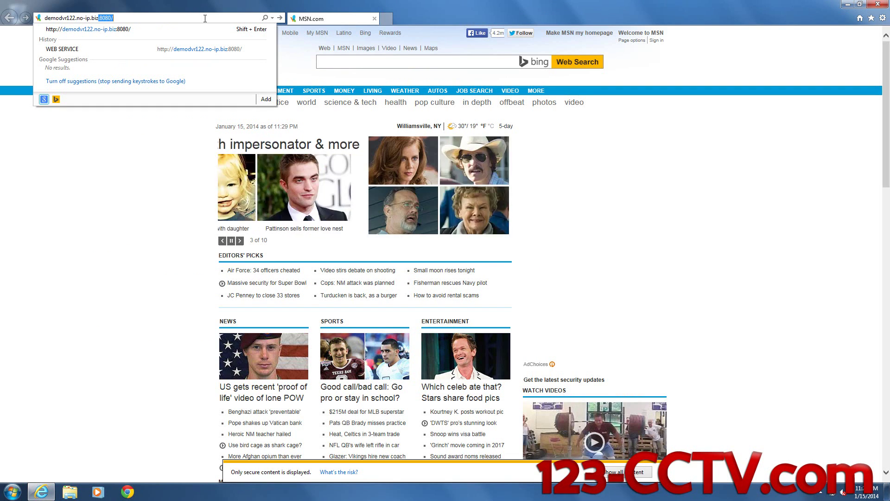
pyautogui.press('Home')
pyautogui.write('http://')
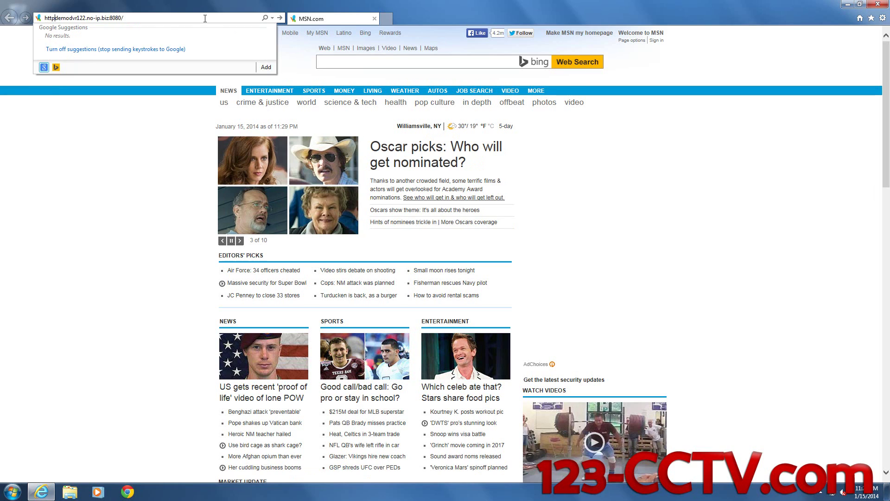
pyautogui.press('End')
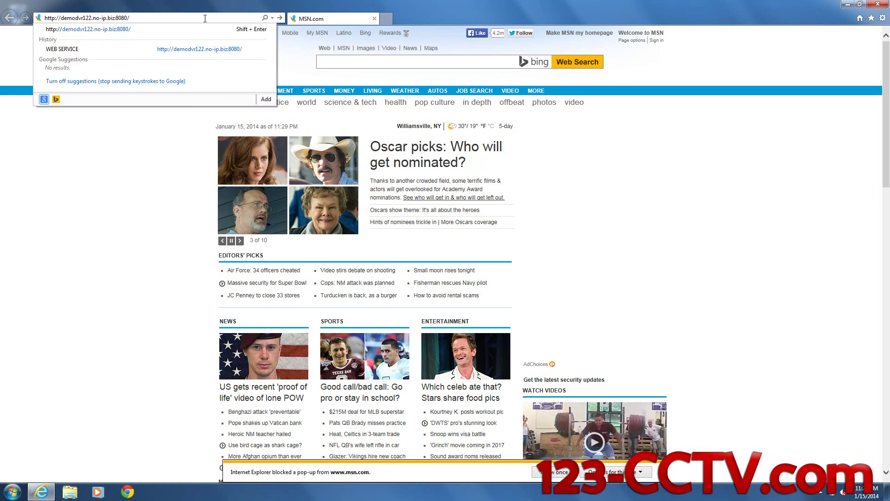
pyautogui.press('Return')
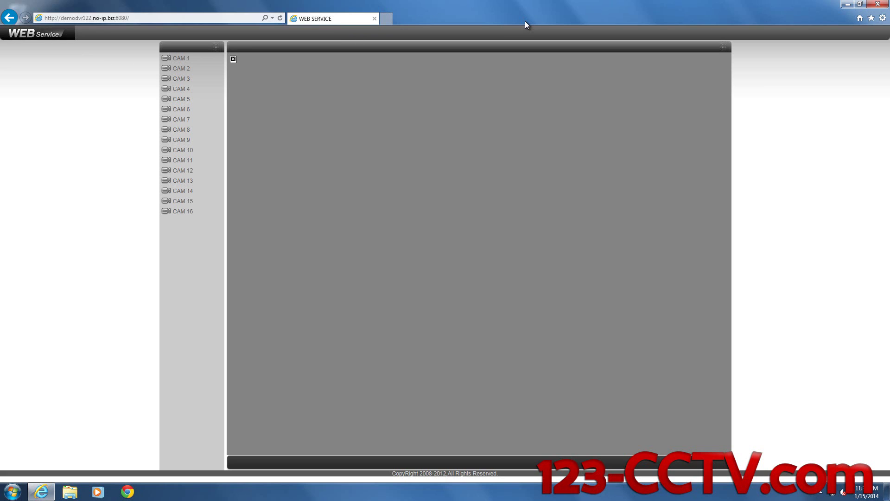
# Once the DVR camera page has loaded, bring up Internet Explorer's Tools menu
pyautogui.click(883, 18)
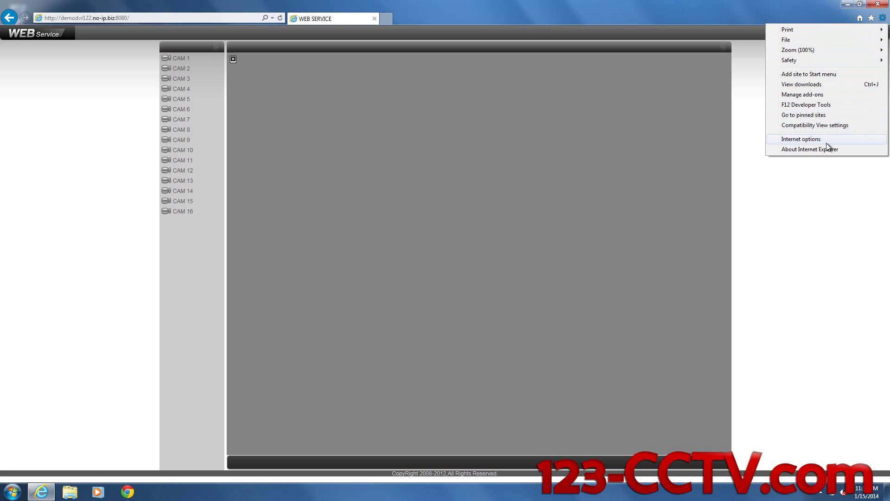
# Uncheck 'Install new versions automatically' in About Internet Explorer, approving the permission prompt
pyautogui.click(884, 20)
pyautogui.click(883, 19)
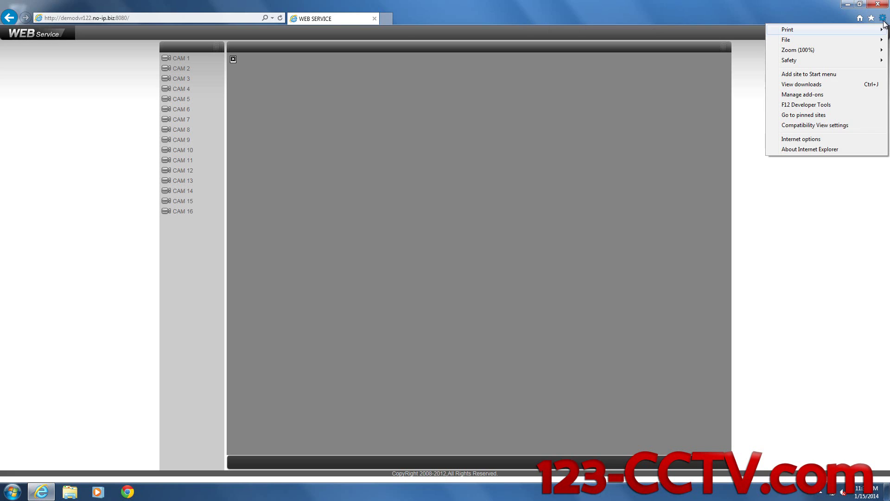
pyautogui.click(803, 149)
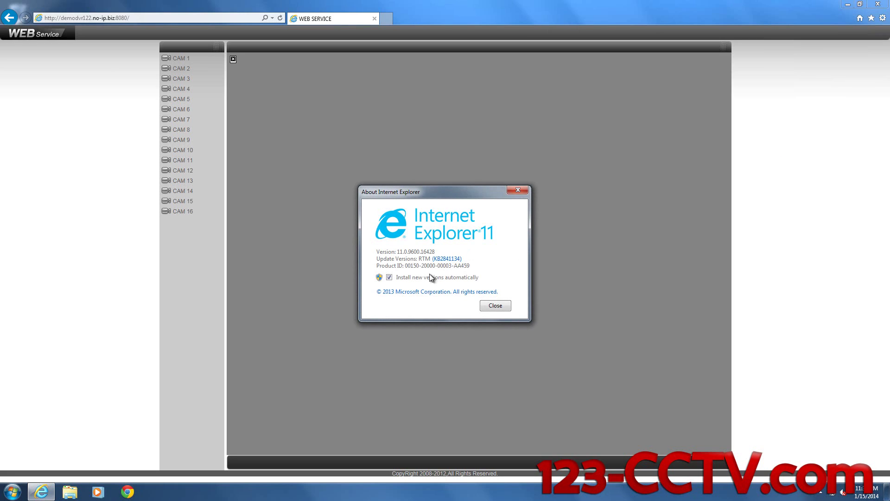
pyautogui.click(389, 277)
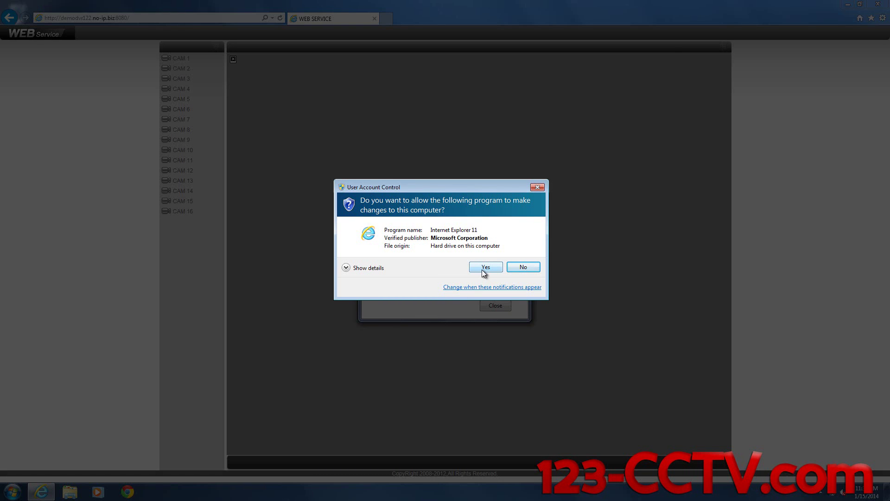
pyautogui.click(482, 268)
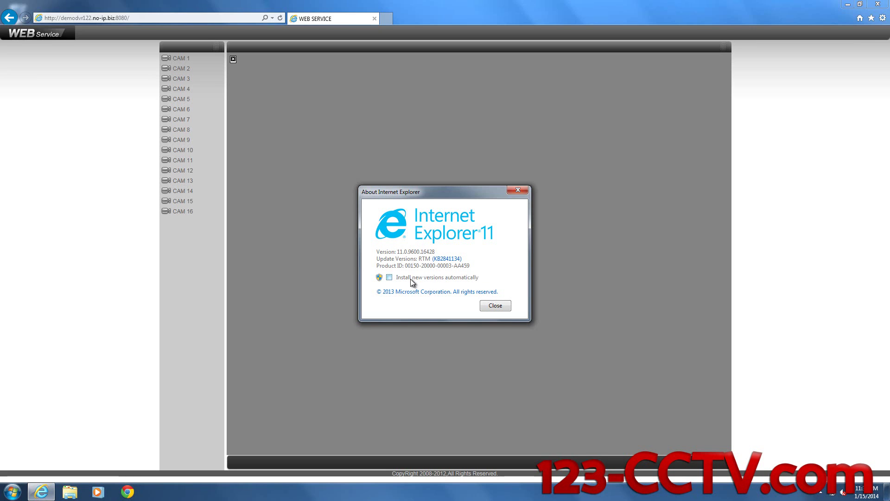
pyautogui.click(495, 305)
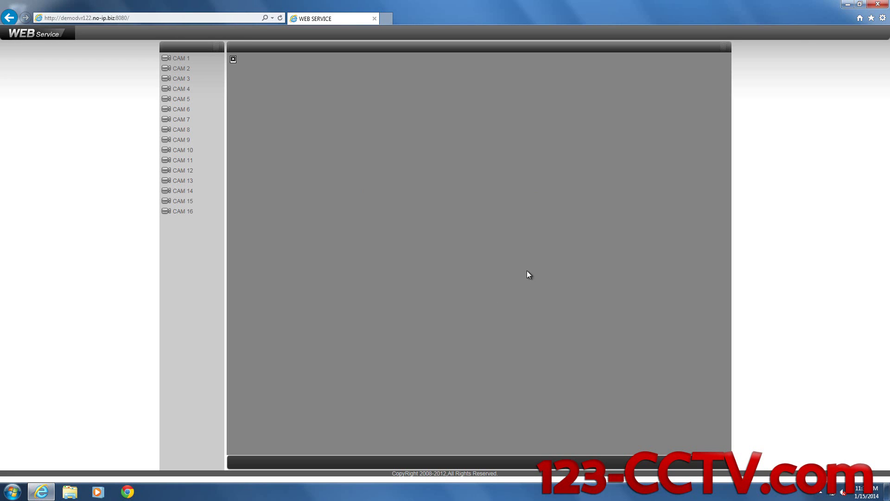
# Add no-ip.biz to the Compatibility View websites list and close the settings
pyautogui.click(883, 18)
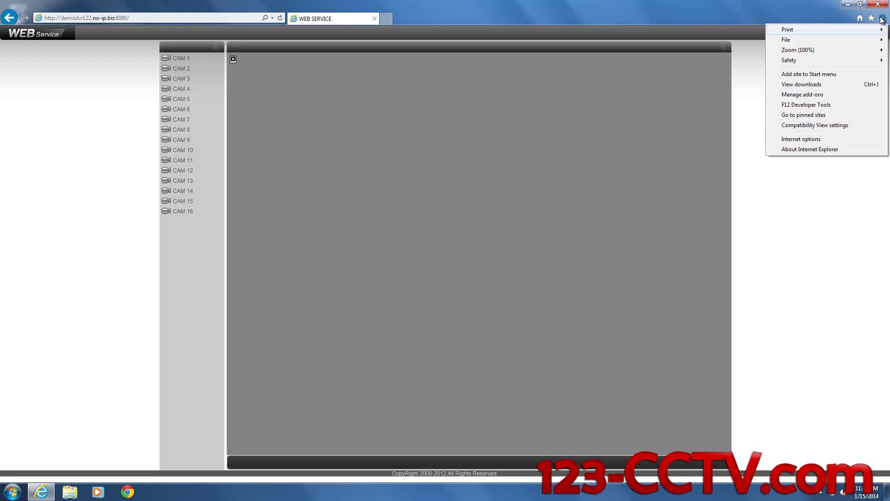
pyautogui.click(800, 129)
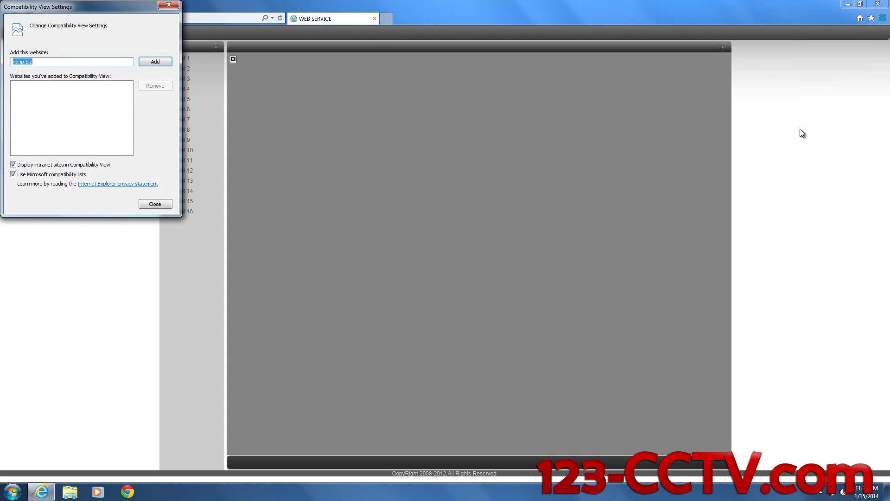
pyautogui.moveTo(131, 9); pyautogui.dragTo(517, 97)
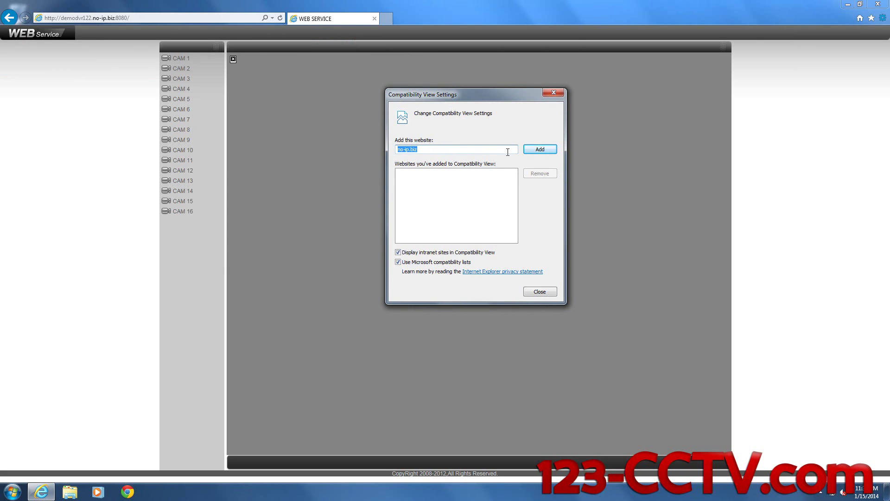
pyautogui.click(533, 150)
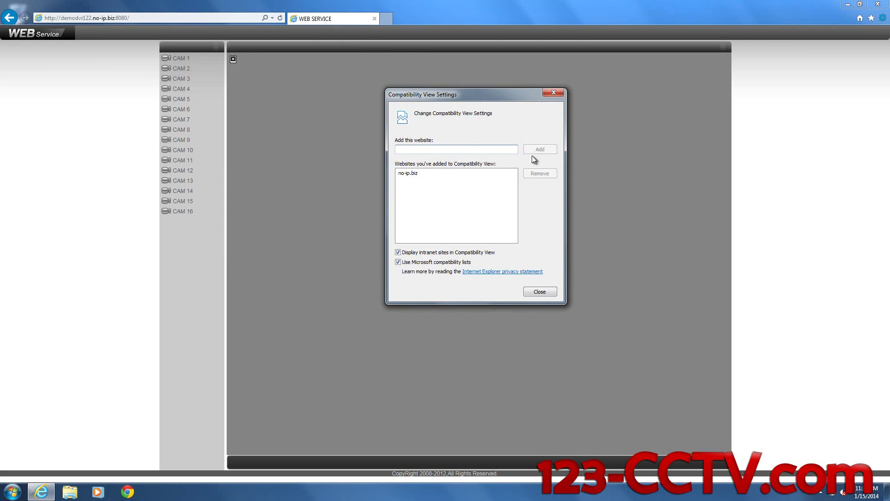
pyautogui.click(538, 293)
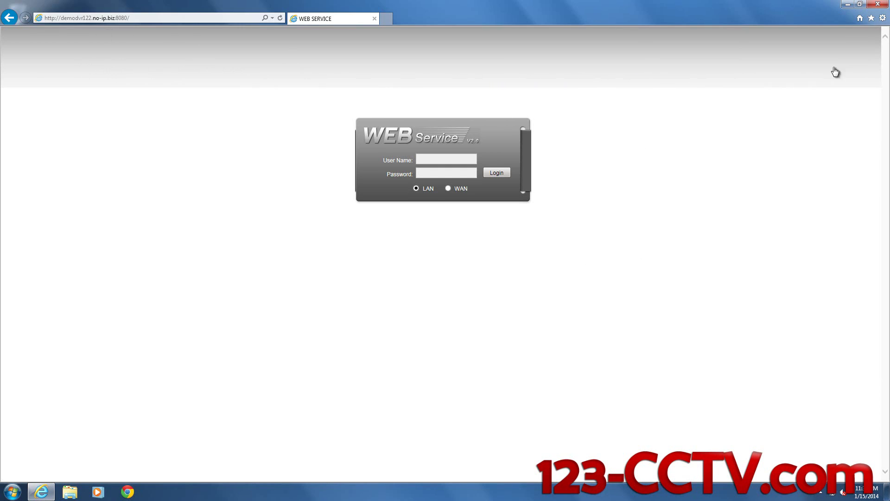
pyautogui.click(881, 22)
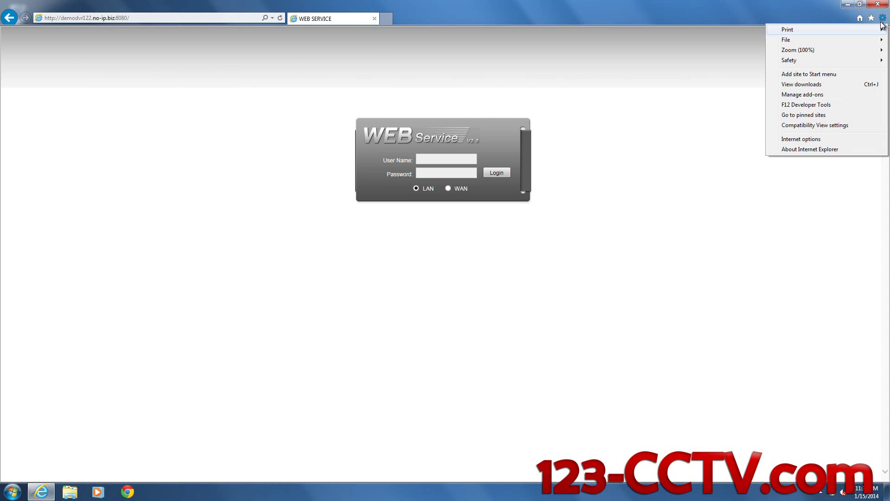
pyautogui.click(801, 139)
pyautogui.moveTo(109, 14); pyautogui.dragTo(402, 74)
pyautogui.click(345, 86)
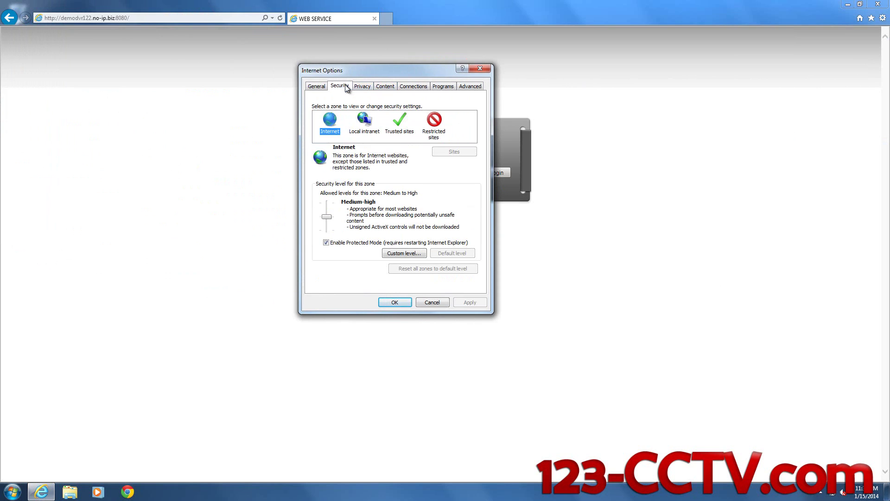
pyautogui.click(400, 131)
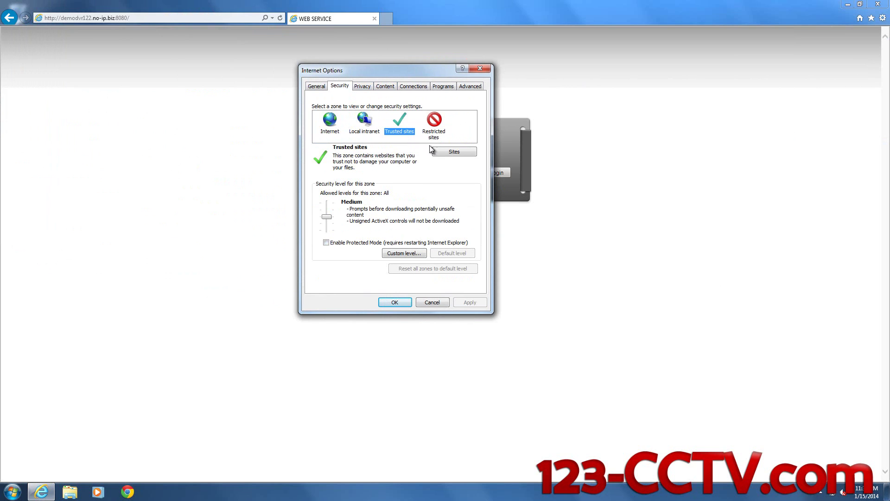
pyautogui.click(454, 152)
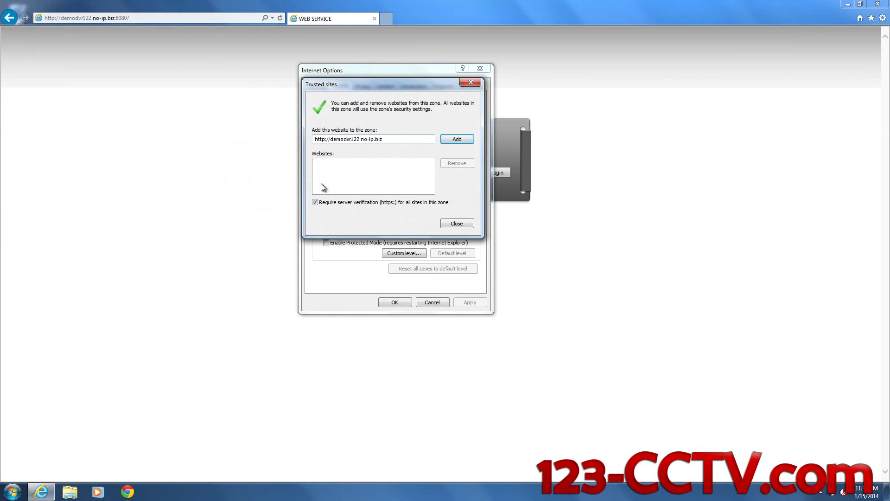
pyautogui.click(456, 140)
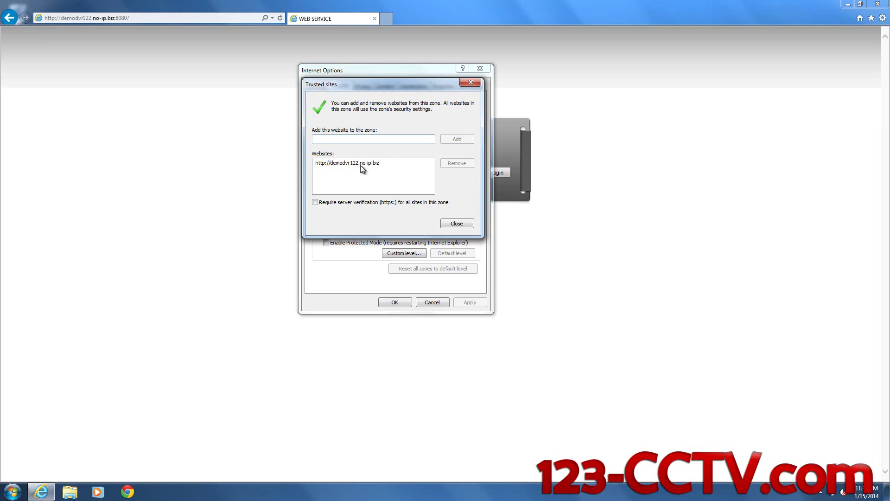
pyautogui.click(454, 224)
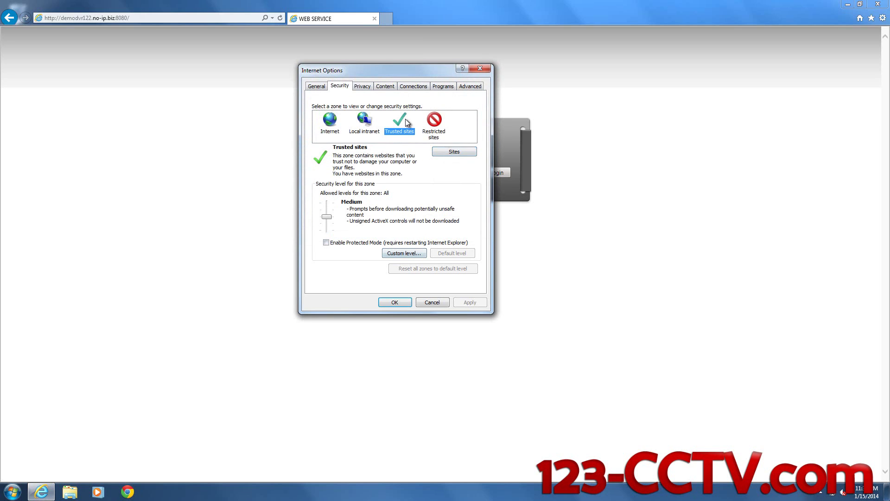
# In Trusted sites custom level, enable Allow Scriptlets, automatic ActiveX prompting and webpage video/animation
pyautogui.click(405, 252)
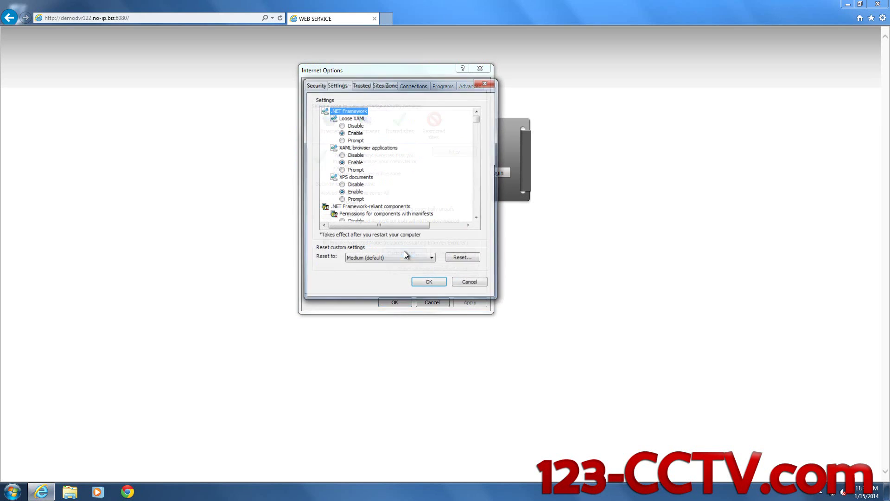
pyautogui.click(478, 218)
pyautogui.scroll(-6, 477, 218)
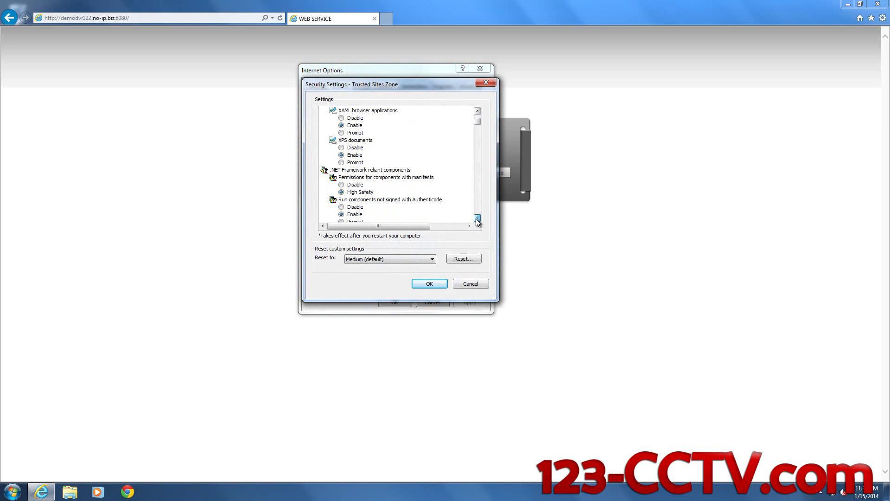
pyautogui.click(478, 219)
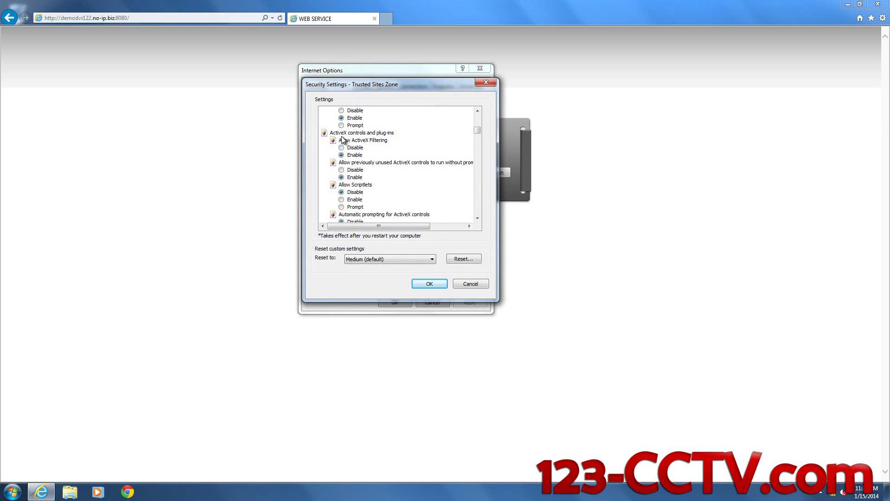
pyautogui.click(351, 200)
pyautogui.scroll(-4, 478, 218)
pyautogui.scroll(-2, 479, 218)
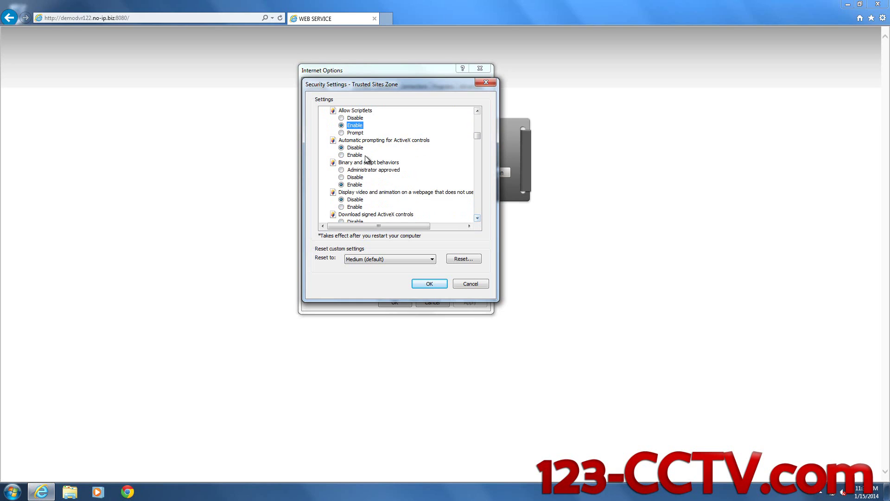
pyautogui.click(355, 155)
pyautogui.click(352, 207)
# Enable signed and unsigned ActiveX downloads, unsafe ActiveX scripting and approved-domains-only ActiveX, then confirm
pyautogui.scroll(-3, 478, 222)
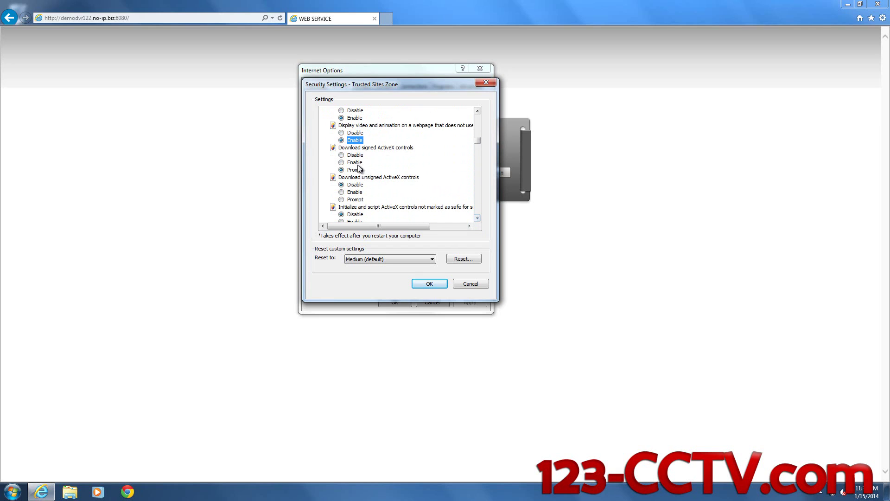
pyautogui.click(355, 163)
pyautogui.click(355, 192)
pyautogui.scroll(-2, 478, 220)
pyautogui.click(355, 155)
pyautogui.click(355, 185)
pyautogui.scroll(-5, 479, 219)
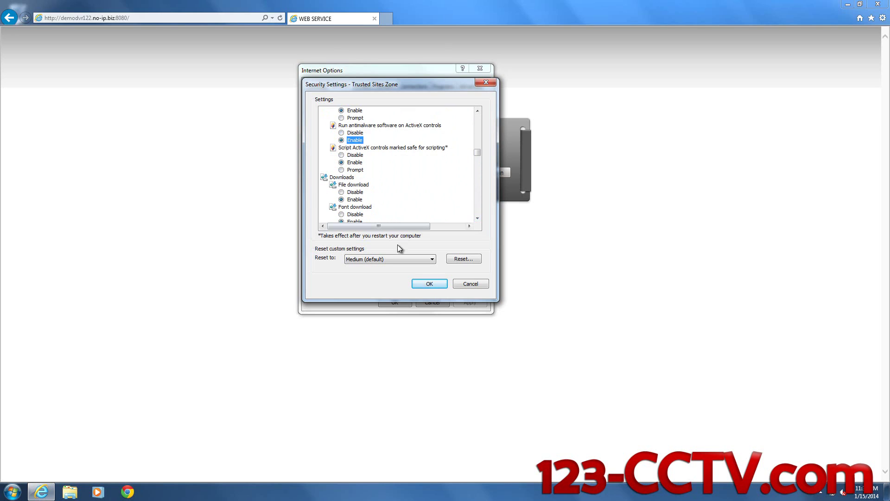
pyautogui.click(428, 282)
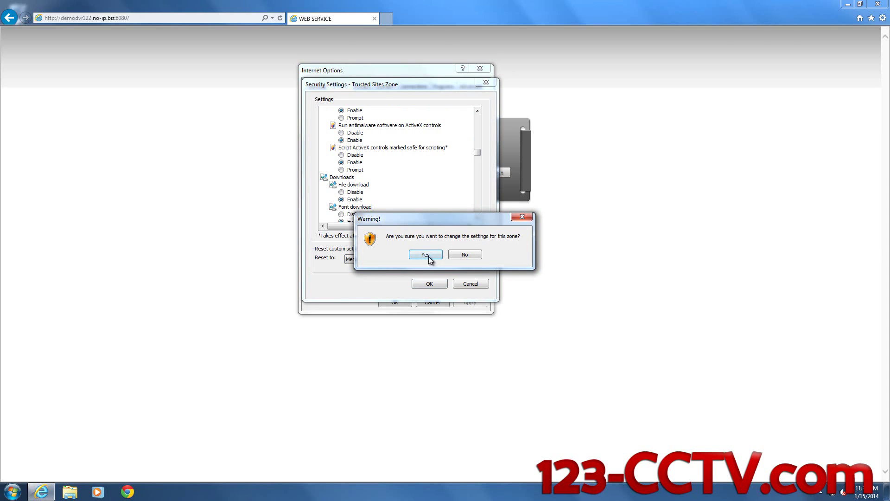
# Accept the zone-change warning, apply the security settings and close Internet Options
pyautogui.click(425, 255)
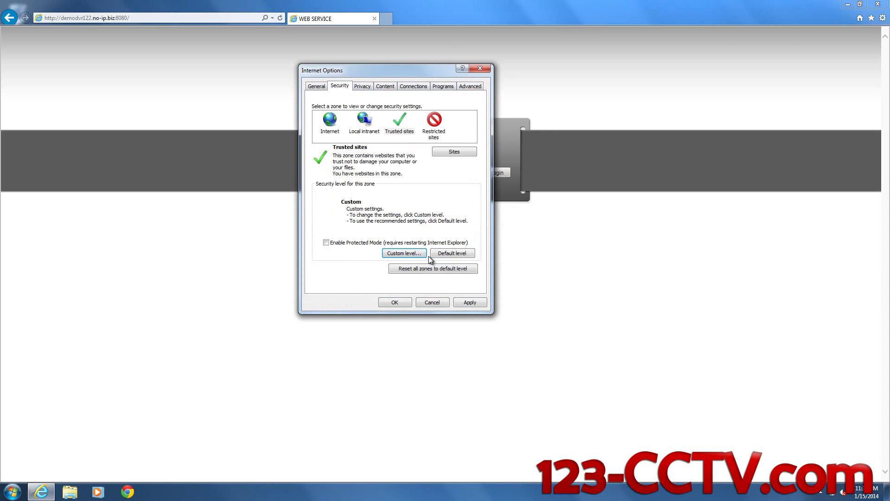
pyautogui.click(460, 304)
pyautogui.click(395, 302)
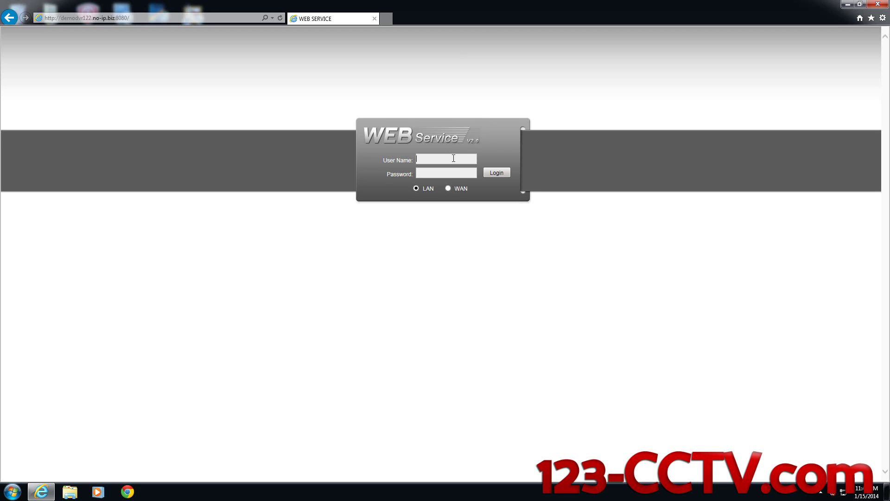
# Log in to DVR Web Service with the account's user name and password
pyautogui.write('admin')
pyautogui.press('Tab')
pyautogui.write('admin')
pyautogui.click(493, 175)
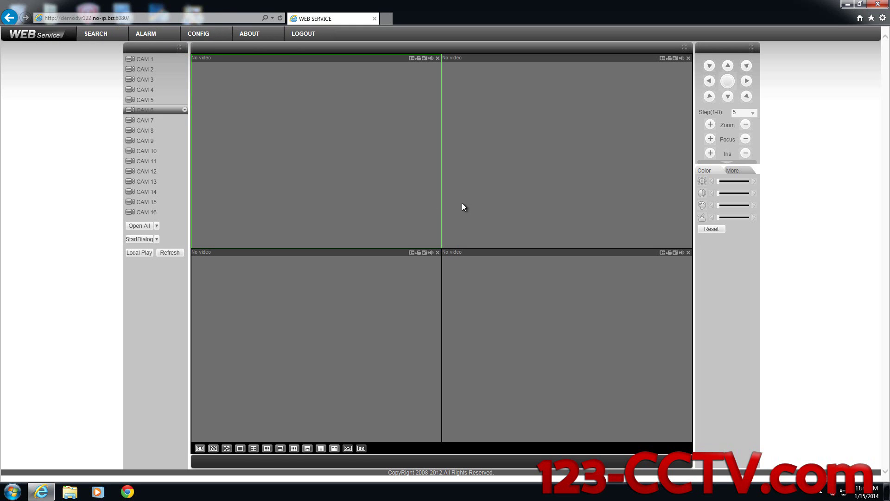
# Select each video pane in turn, finishing with the top-left pane selected
pyautogui.click(496, 210)
pyautogui.click(464, 278)
pyautogui.click(368, 334)
pyautogui.click(273, 163)
pyautogui.click(622, 165)
pyautogui.click(553, 339)
pyautogui.click(385, 296)
pyautogui.click(329, 203)
# Play CAM 3's live stream in the selected top-left video pane
pyautogui.click(152, 82)
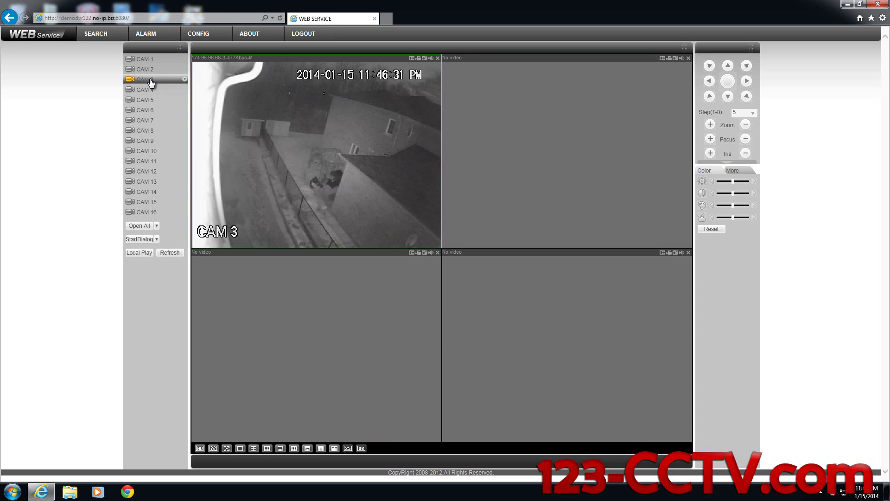